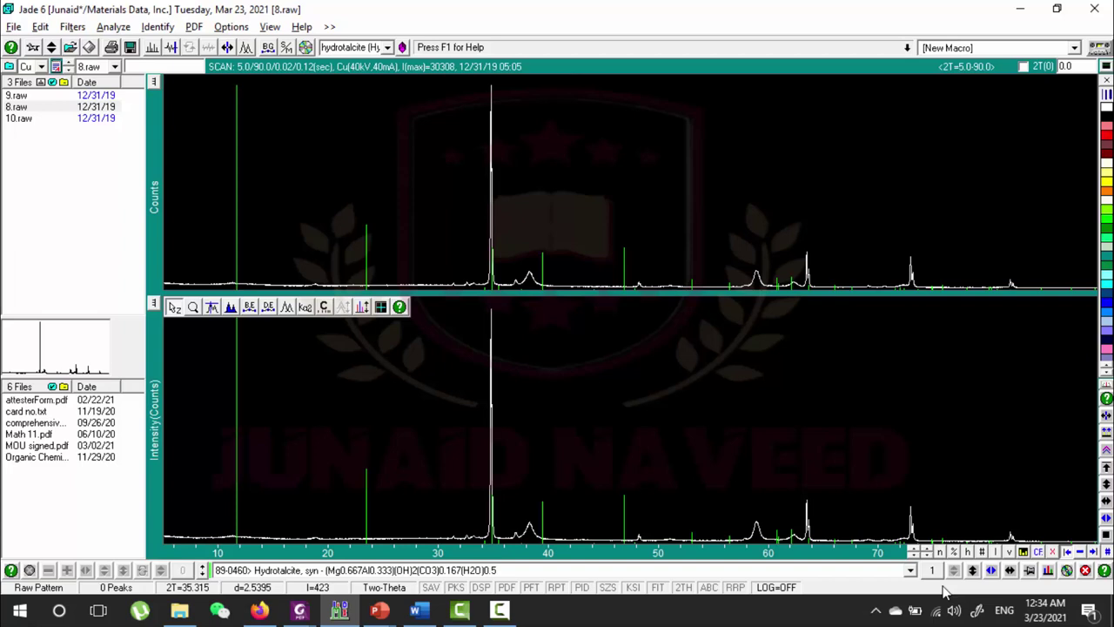
# Open the Peak Search settings, move them aside, and zoom the lower plot to 17–28° two-theta
pyautogui.rightClick(246, 46)
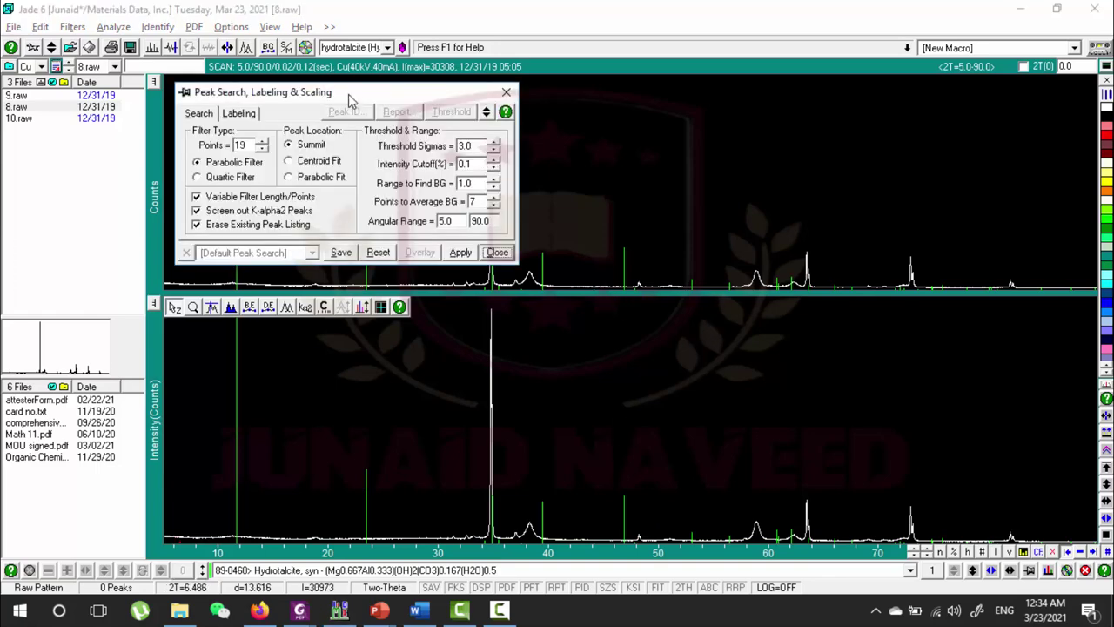
pyautogui.moveTo(351, 96); pyautogui.dragTo(680, 105)
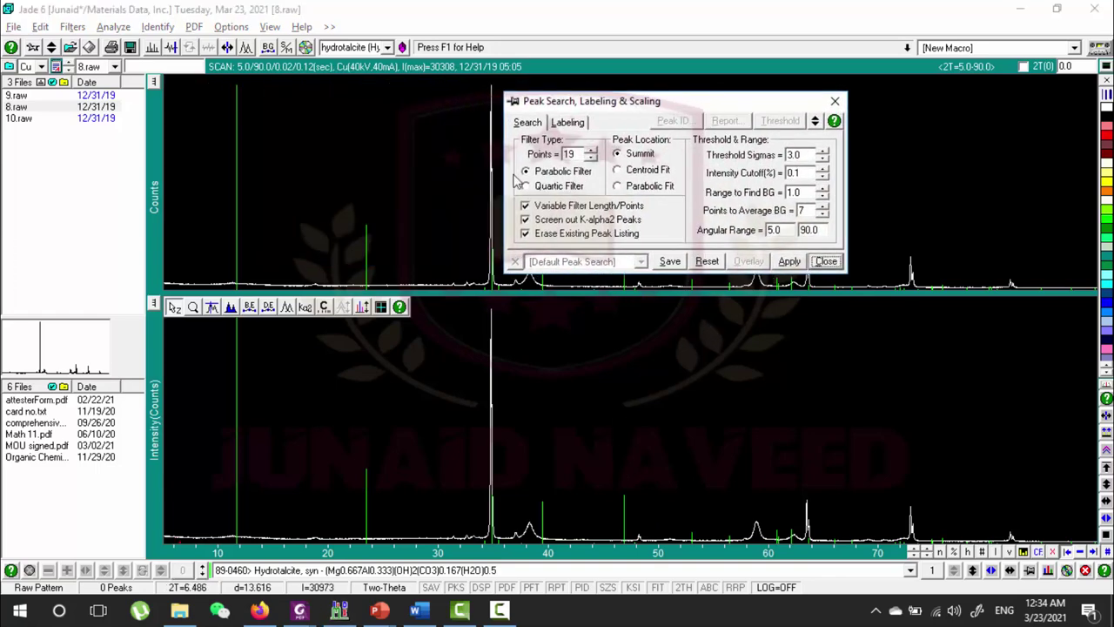
pyautogui.click(398, 289)
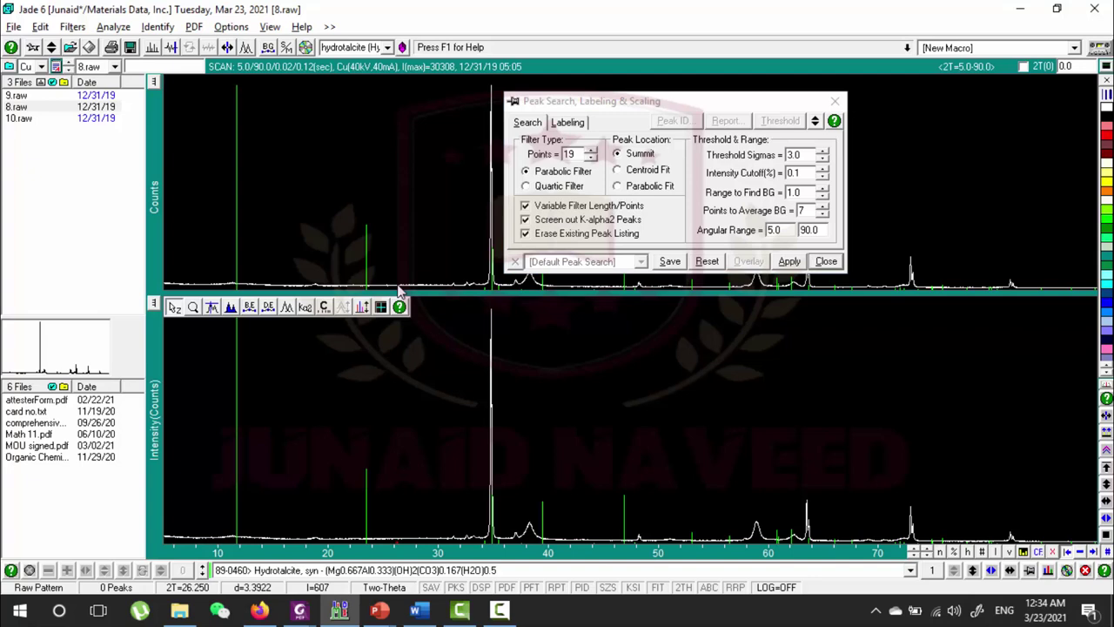
pyautogui.moveTo(294, 269)
pyautogui.mouseDown()
pyautogui.moveTo(377, 280)
pyautogui.moveTo(417, 266)
pyautogui.mouseUp()
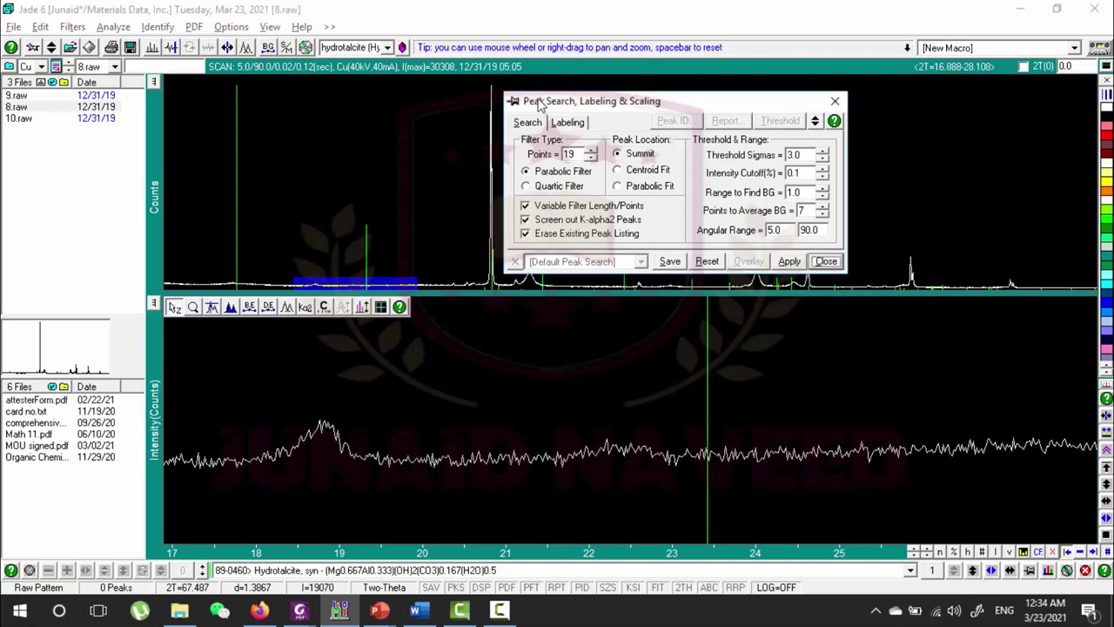
pyautogui.moveTo(535, 103); pyautogui.dragTo(445, 104)
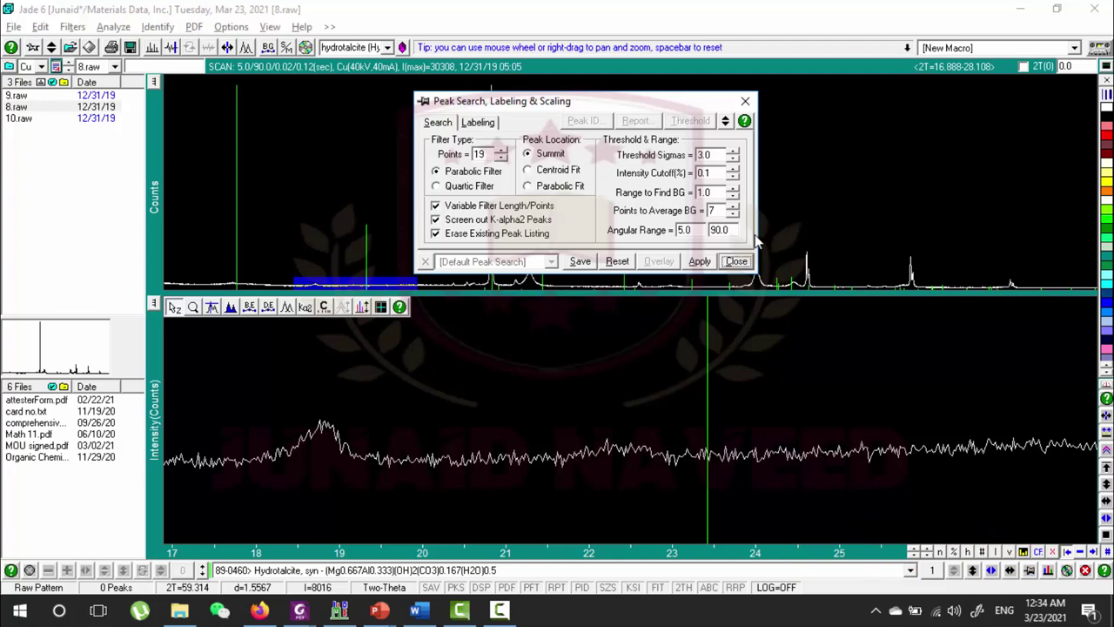
pyautogui.click(744, 101)
pyautogui.click(14, 27)
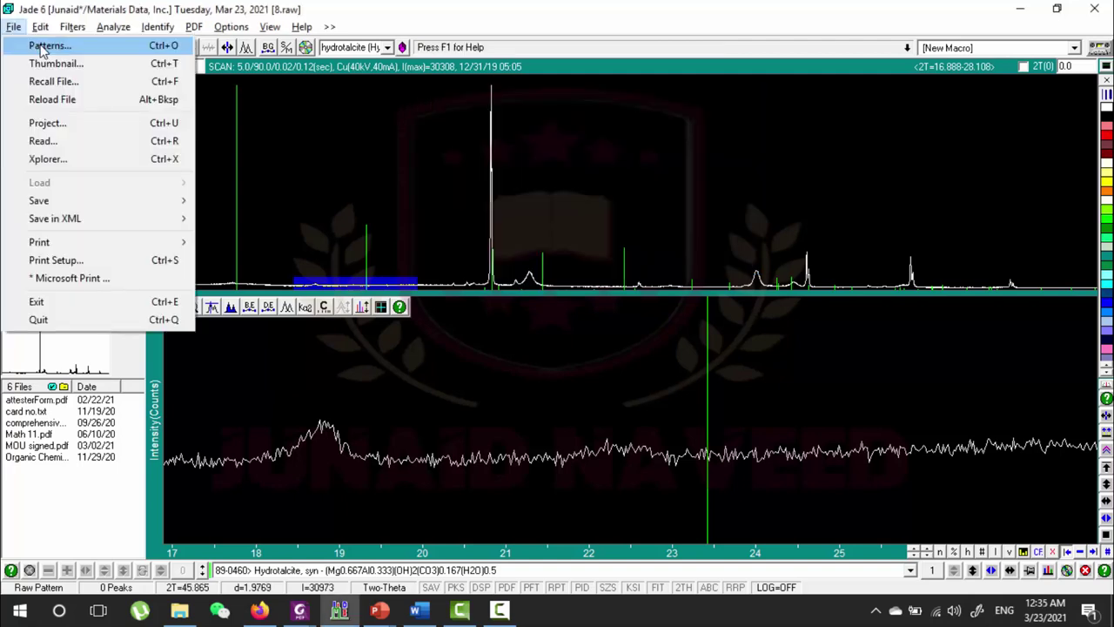
pyautogui.click(46, 46)
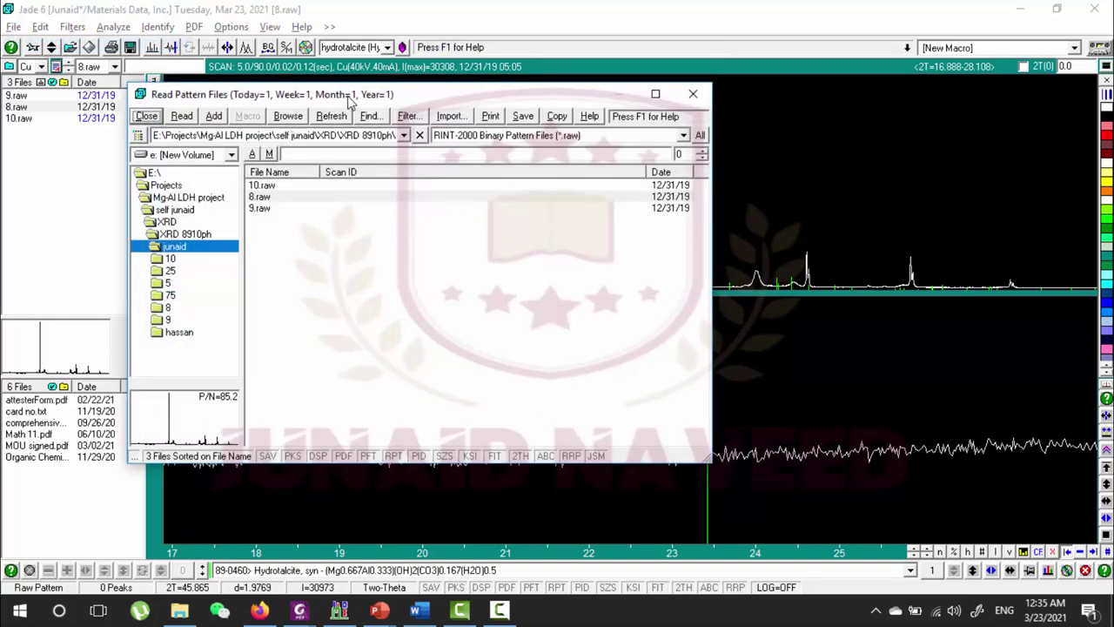
pyautogui.moveTo(324, 97); pyautogui.dragTo(404, 85)
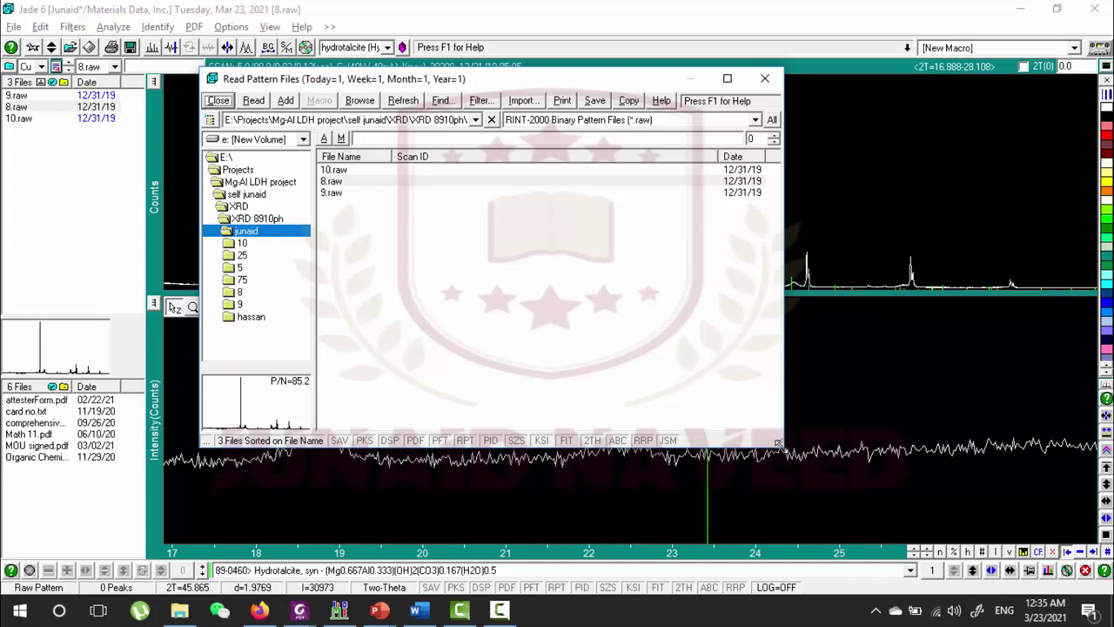
pyautogui.moveTo(780, 444)
pyautogui.mouseDown()
pyautogui.moveTo(722, 429)
pyautogui.moveTo(794, 471)
pyautogui.mouseUp()
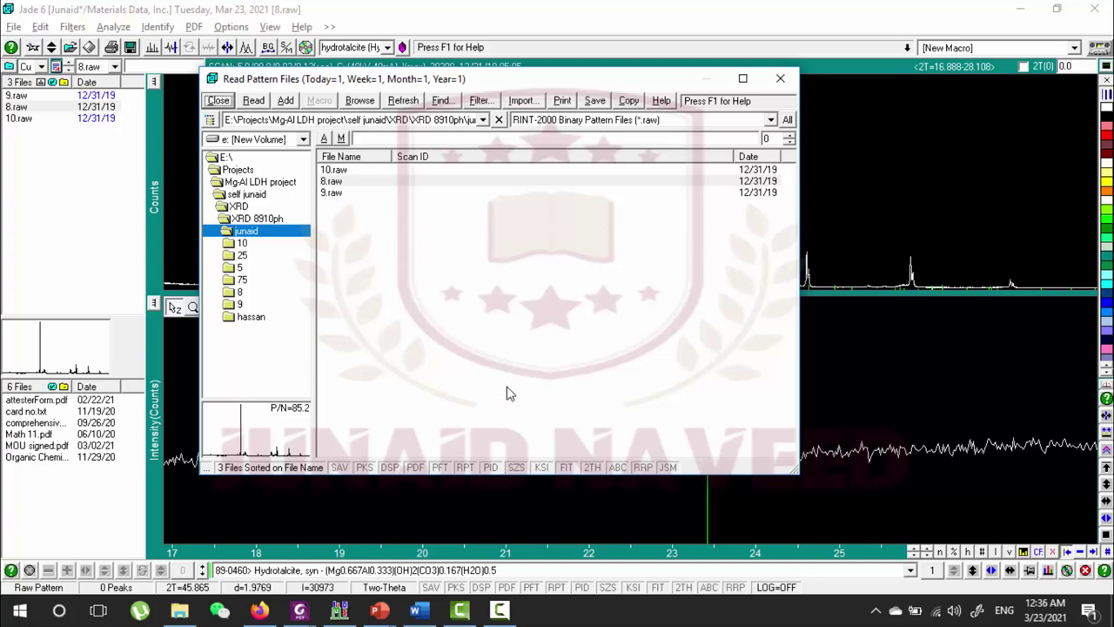
pyautogui.click(778, 78)
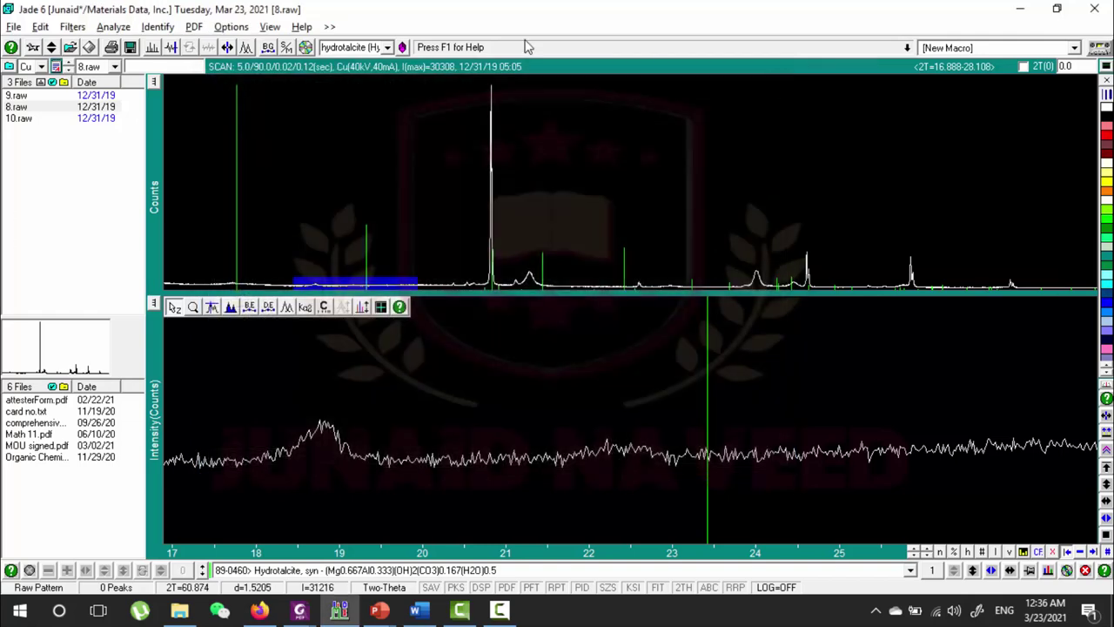
pyautogui.click(157, 28)
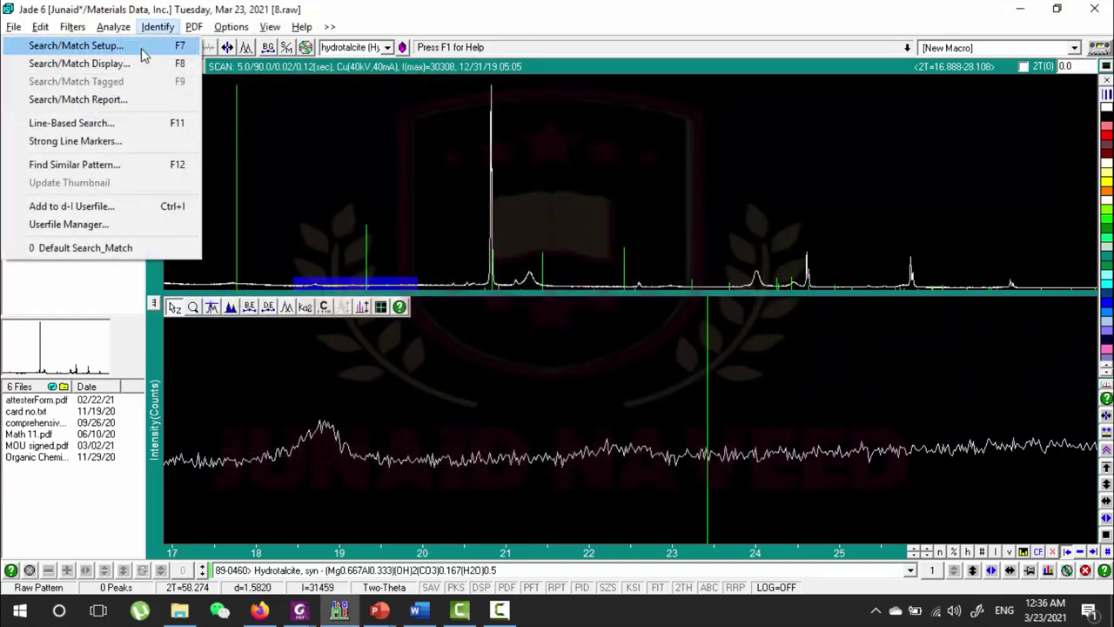
pyautogui.click(139, 45)
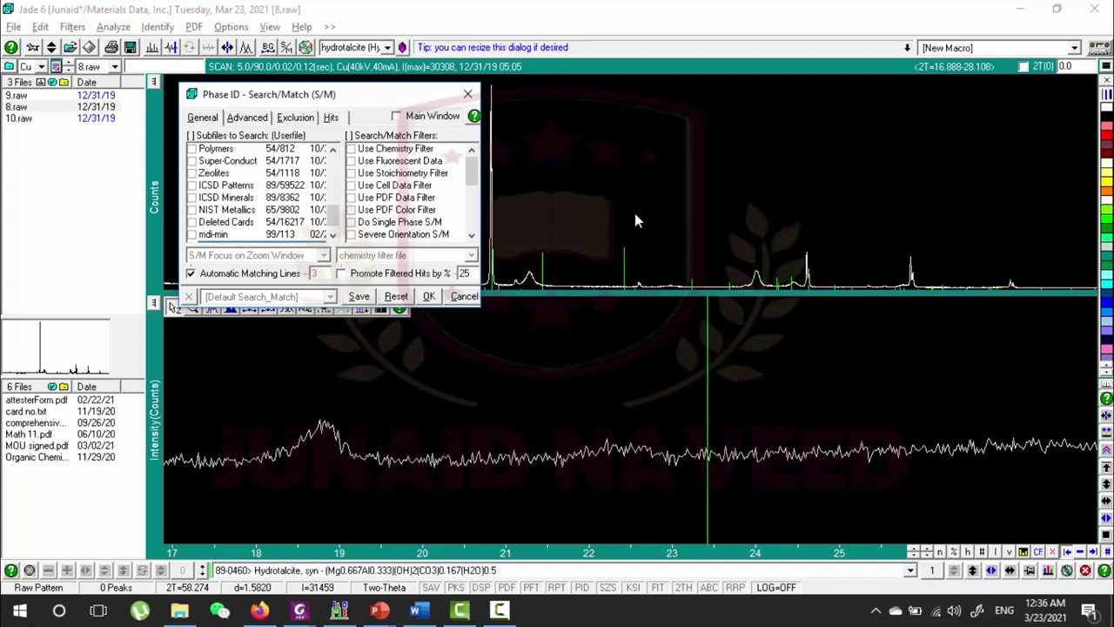
pyautogui.click(462, 103)
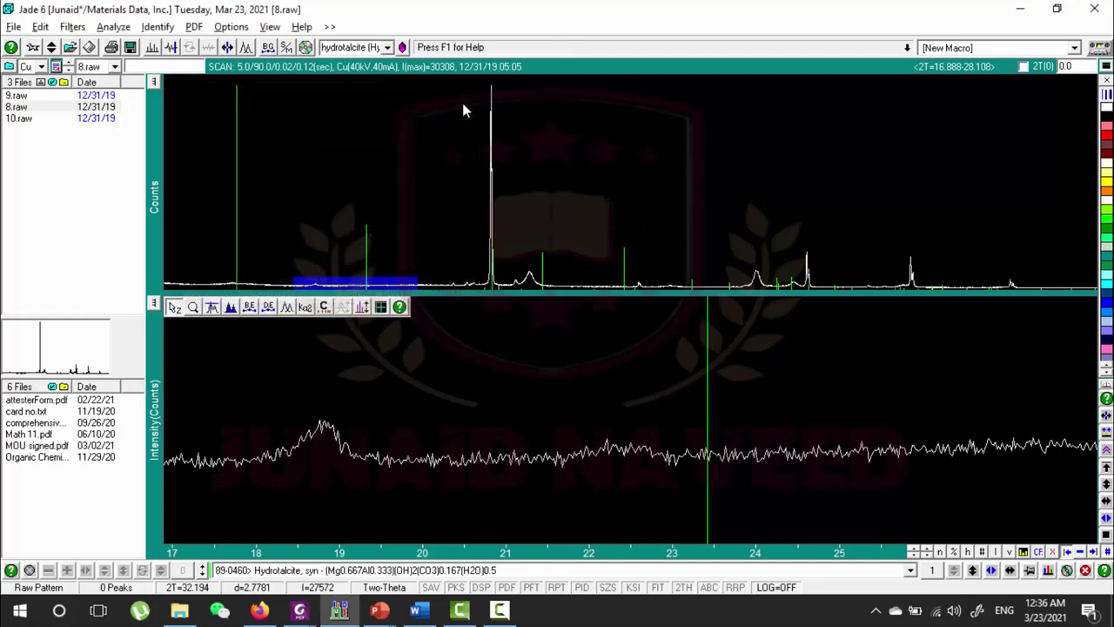
# Fit peak profiles via Analyze > Fit Peak Profile and zoom the lower plot onto 56–63.5°
pyautogui.click(230, 27)
pyautogui.moveTo(113, 27)
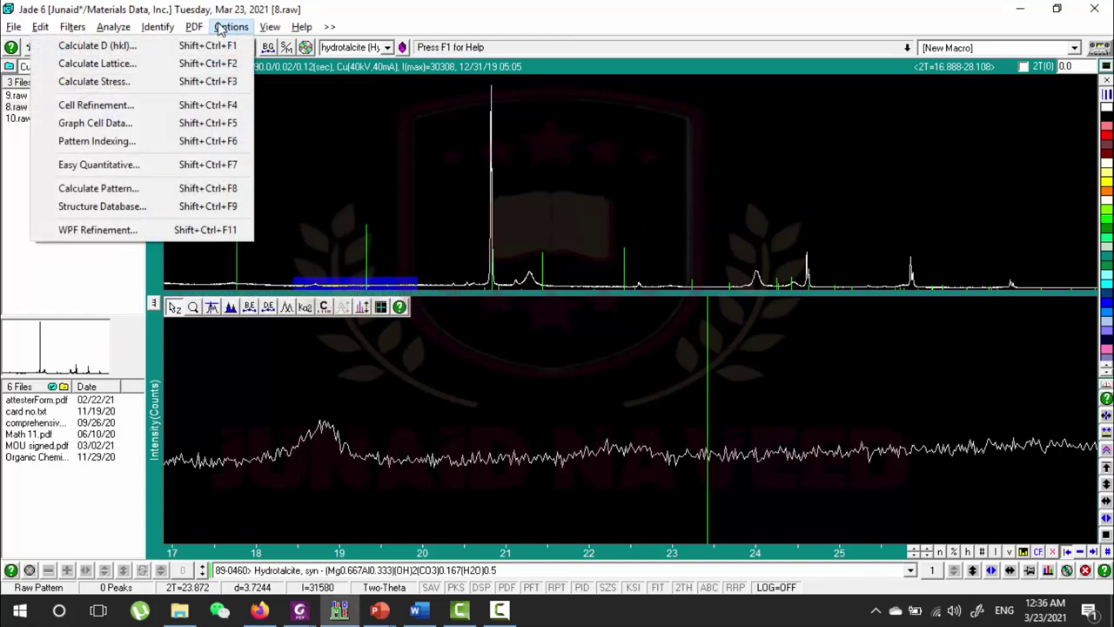
pyautogui.click(64, 64)
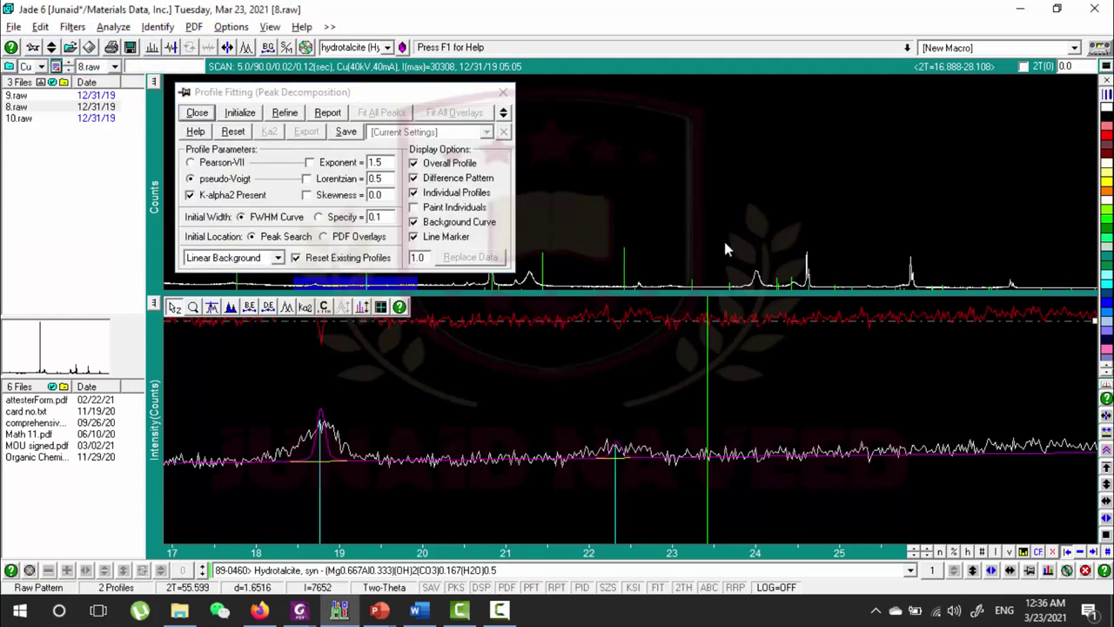
pyautogui.moveTo(719, 249); pyautogui.dragTo(829, 259)
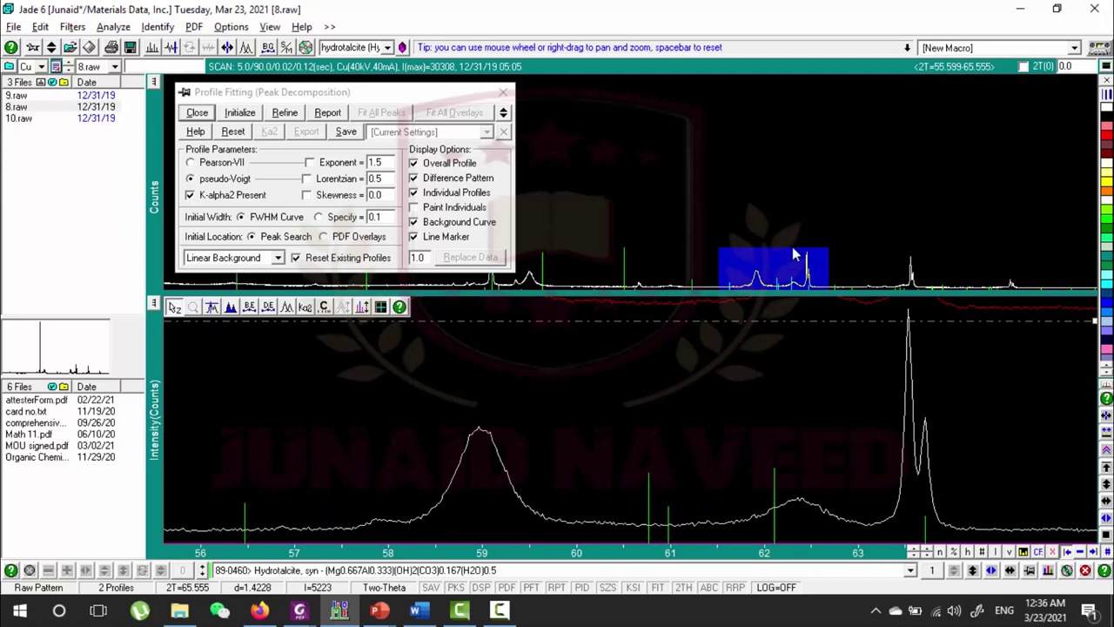
pyautogui.click(507, 94)
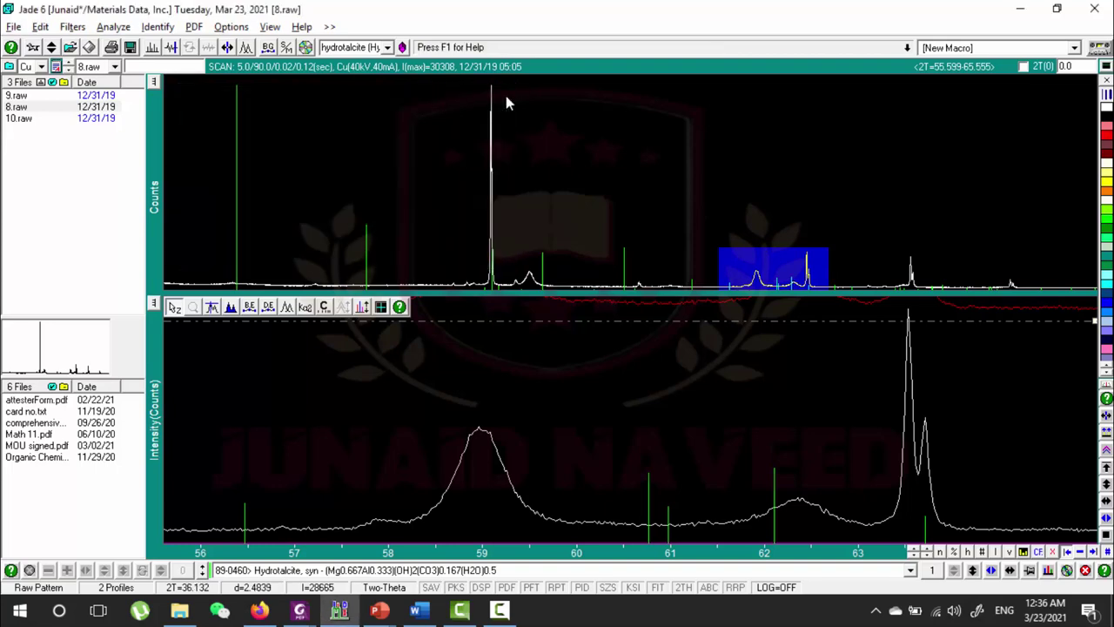